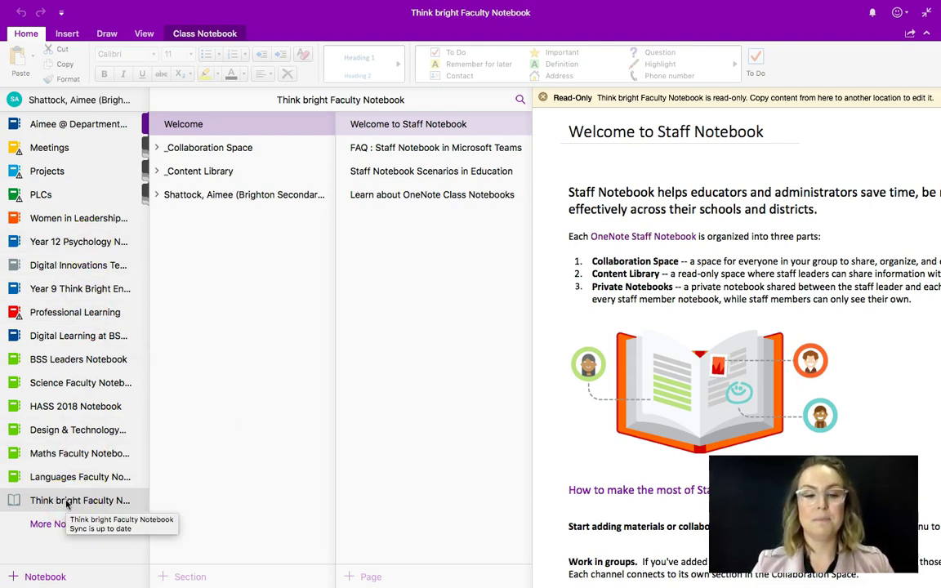
Look through the sections inside the _Collaboration Space, _Content Library and private staff section groups, collapsing each one again.
left_click(156, 149)
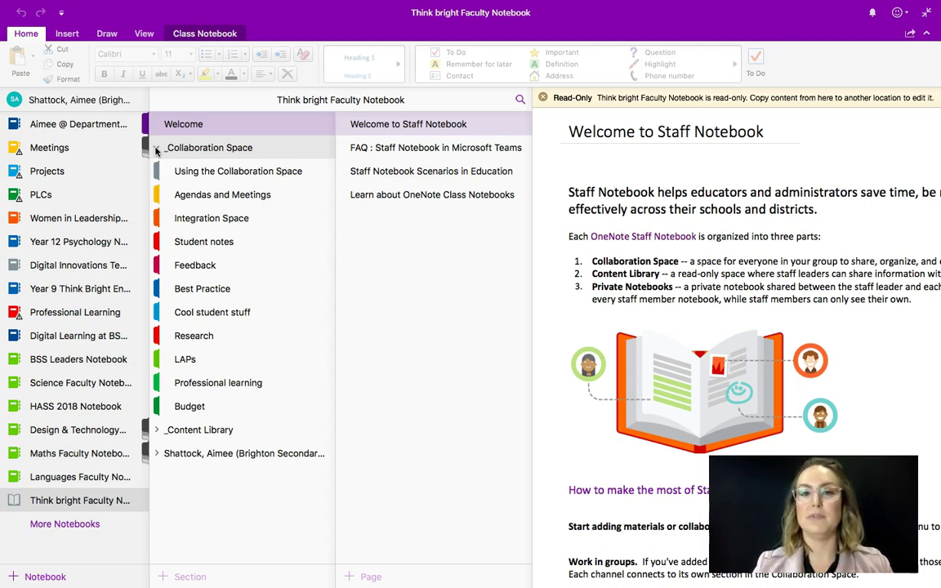
left_click(156, 149)
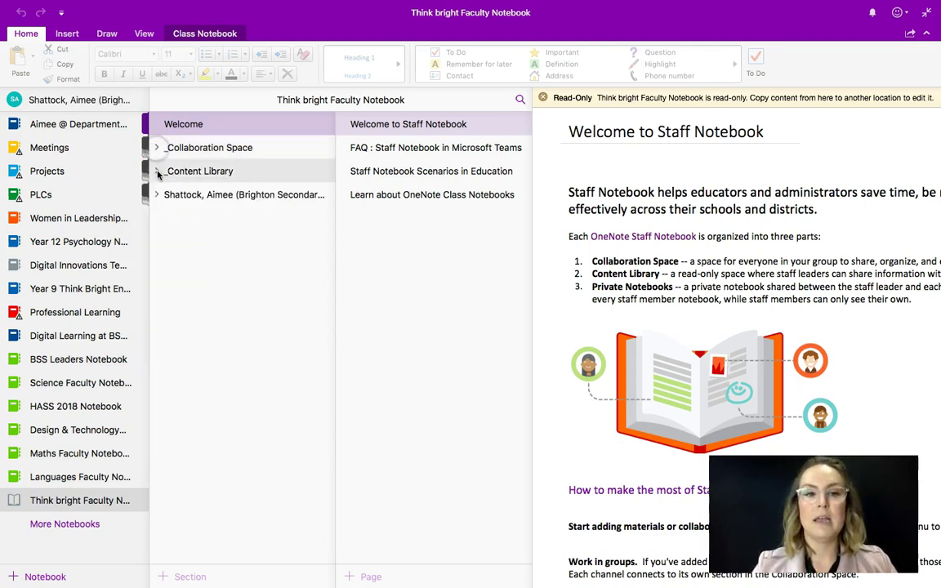
left_click(157, 170)
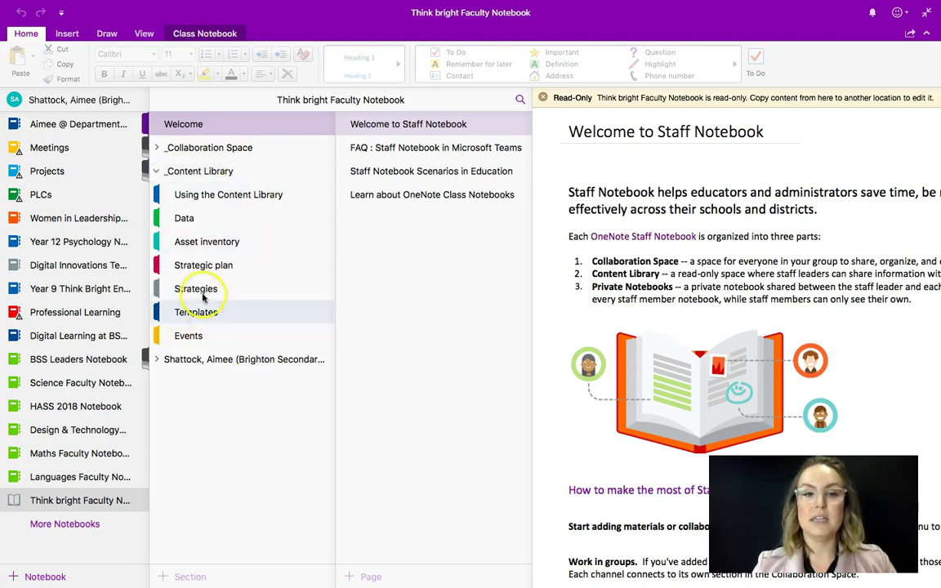
left_click(160, 170)
left_click(160, 196)
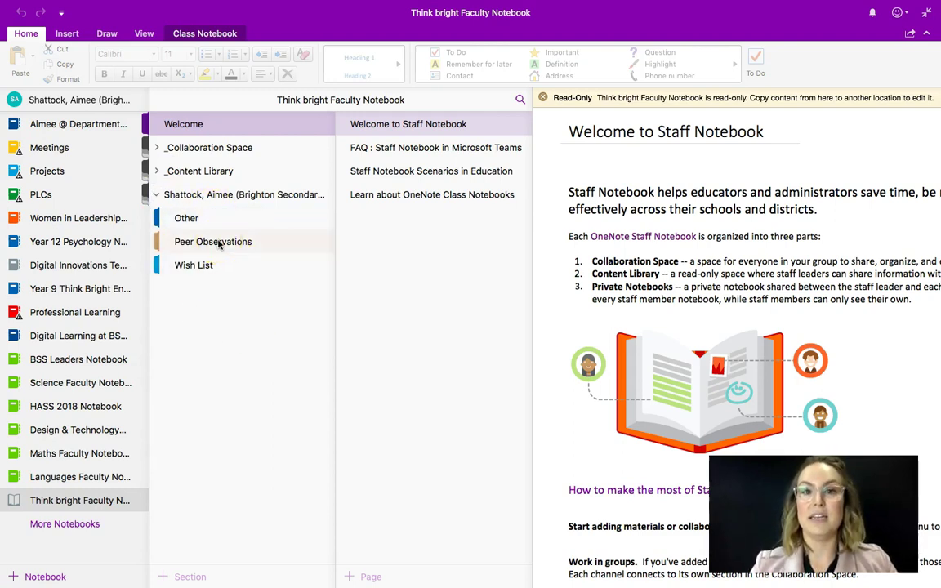
left_click(195, 195)
left_click(218, 124)
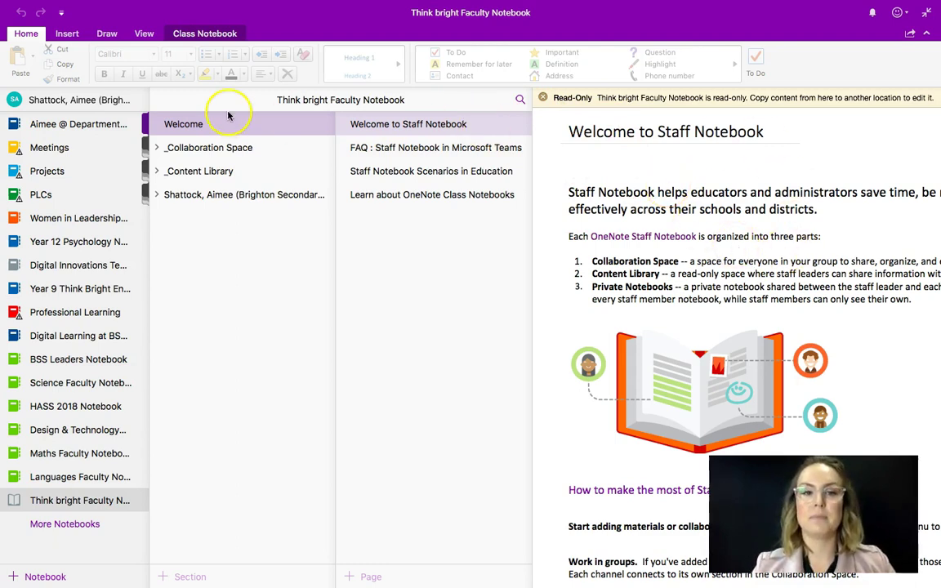
Open the Test page in the Budget section of the _Collaboration Space.
left_click(157, 148)
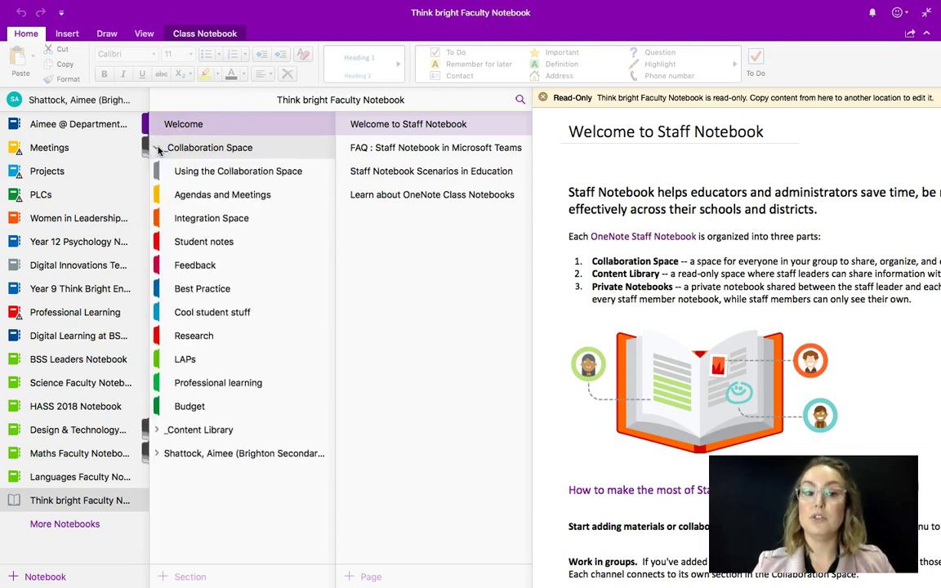
left_click(195, 407)
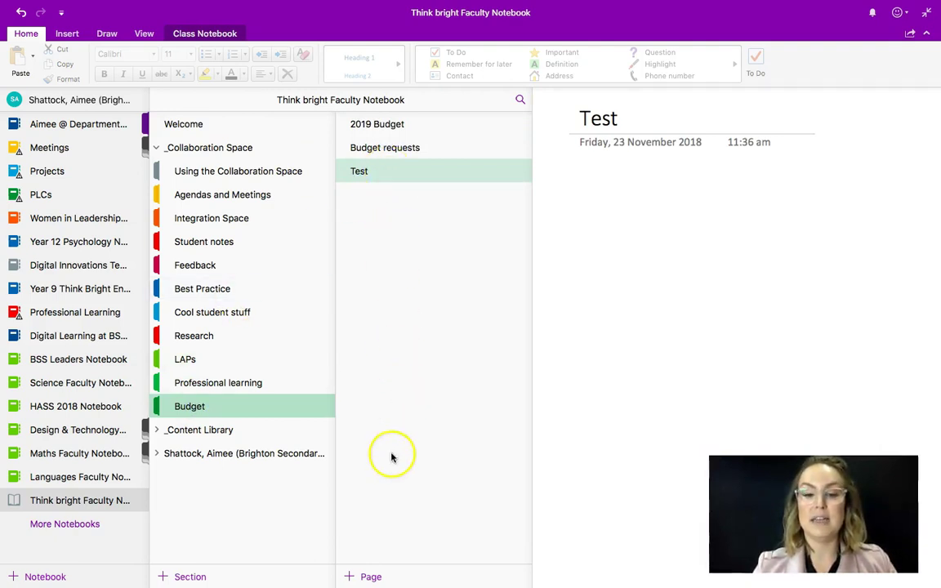
left_click(613, 122)
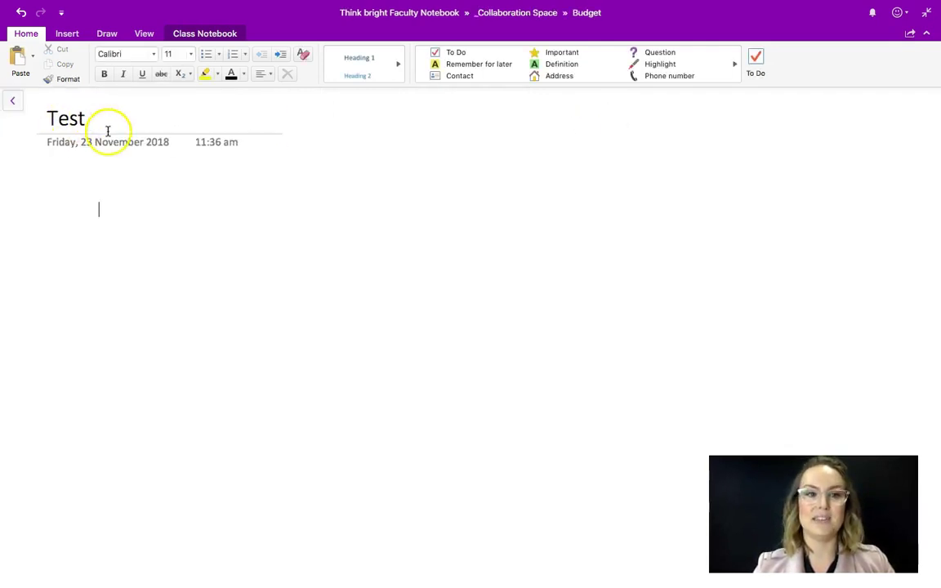
left_click(16, 104)
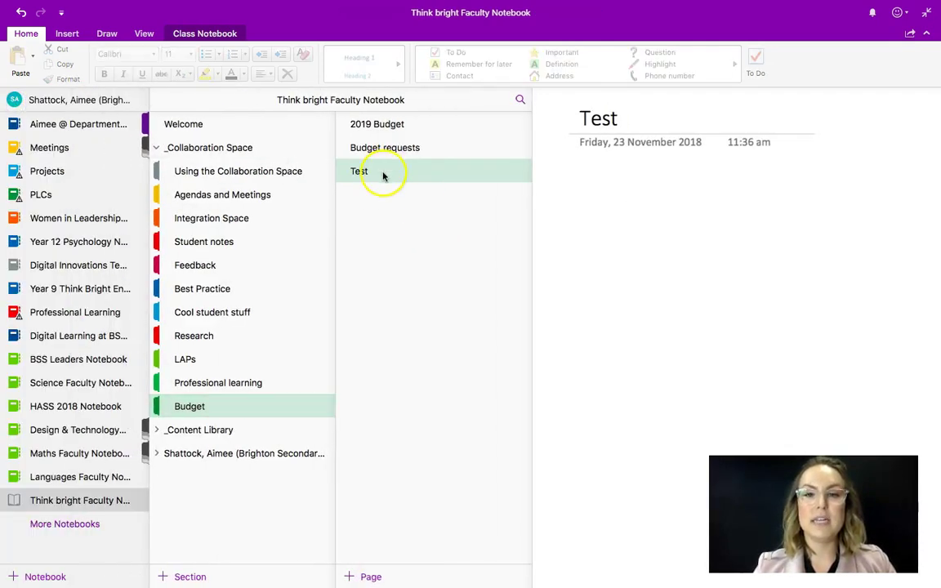
Add a note reading "Add content here" just below the date on the Test page.
left_click(565, 177)
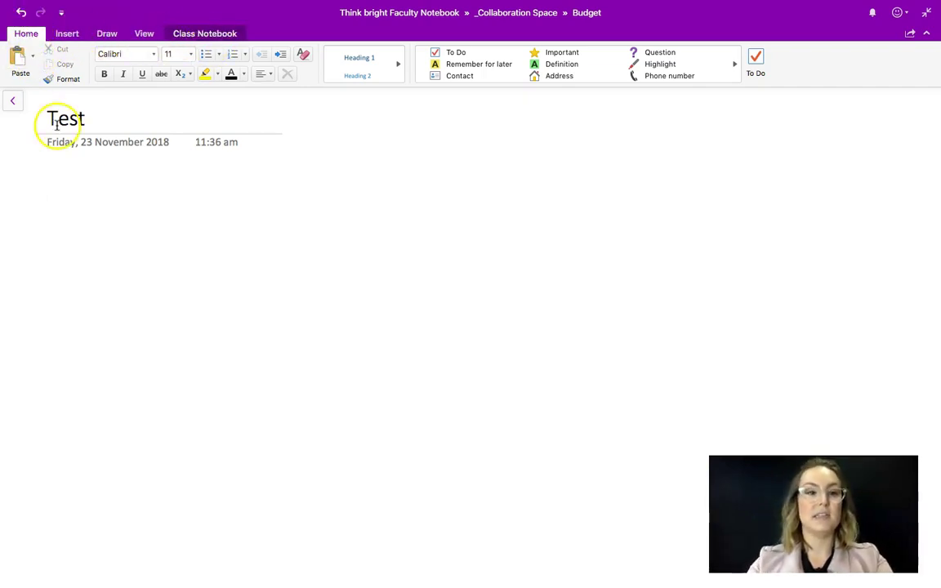
left_click(67, 187)
type("Add")
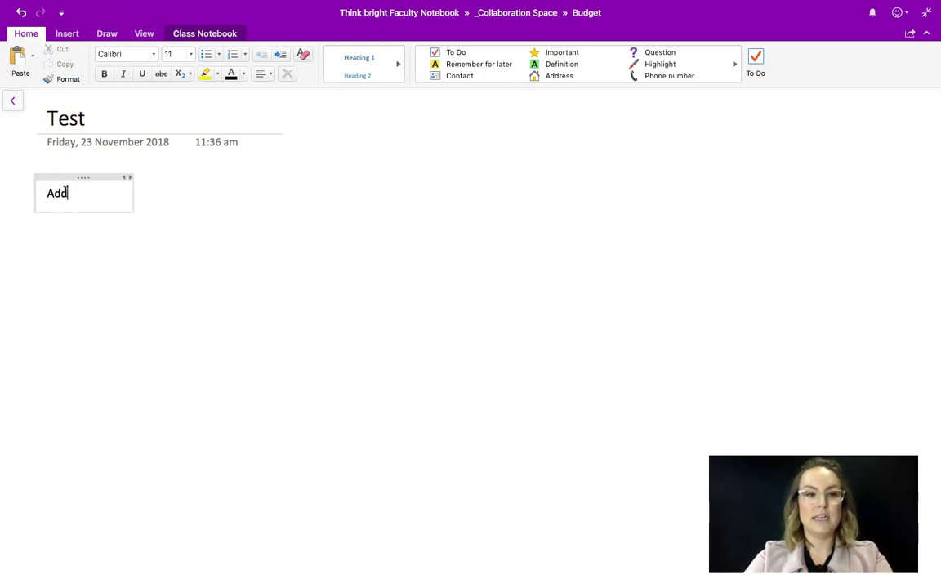
type(" content here")
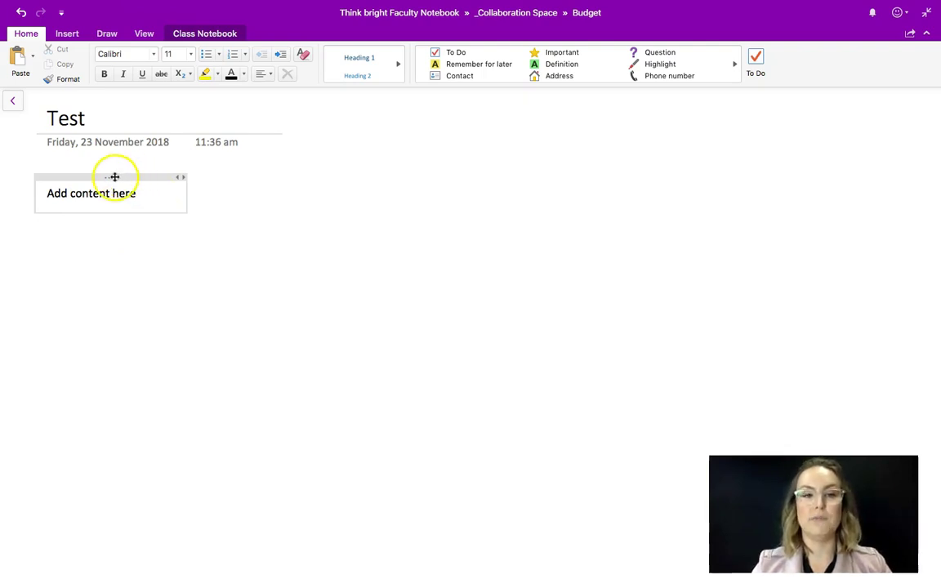
Shift the "Add content here" note container slightly to the right and widen it to more than double its width.
mouse_move(119, 179)
left_mouse_down()
mouse_move(392, 178)
mouse_move(183, 191)
mouse_move(126, 178)
left_mouse_up()
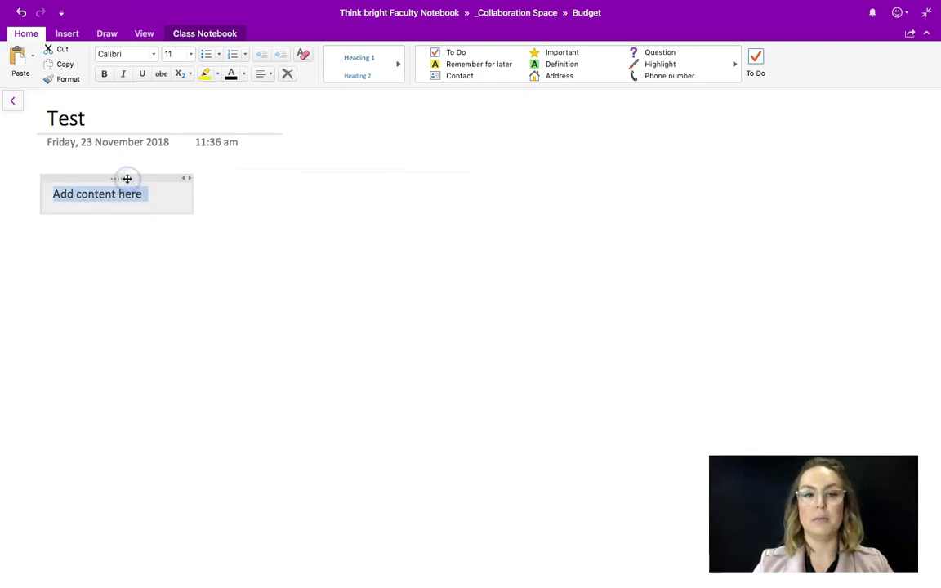
left_click(175, 202)
left_click_drag(194, 199, 410, 196)
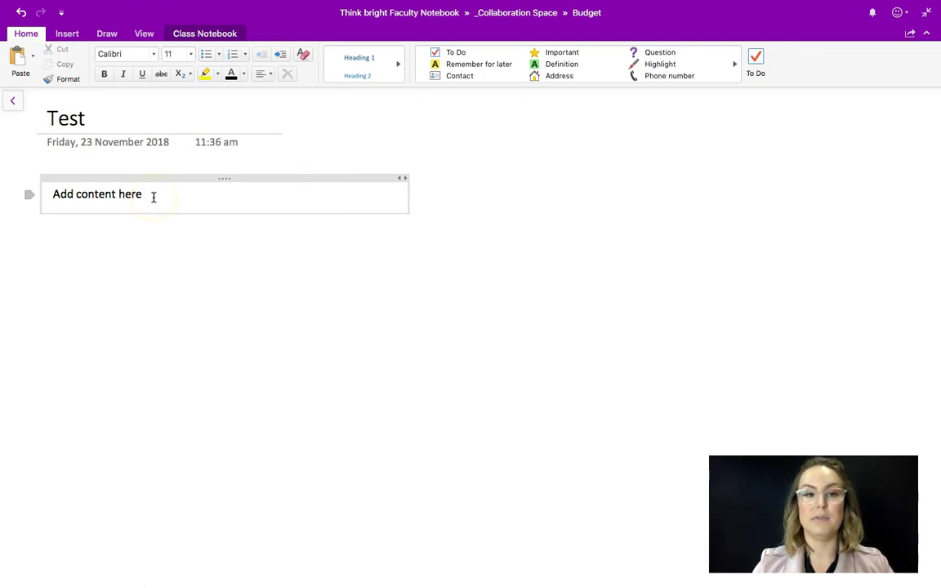
Add a separate note reading "Typing over here" to the right of the first note and nudge its container slightly.
left_click(500, 181)
left_click(501, 181)
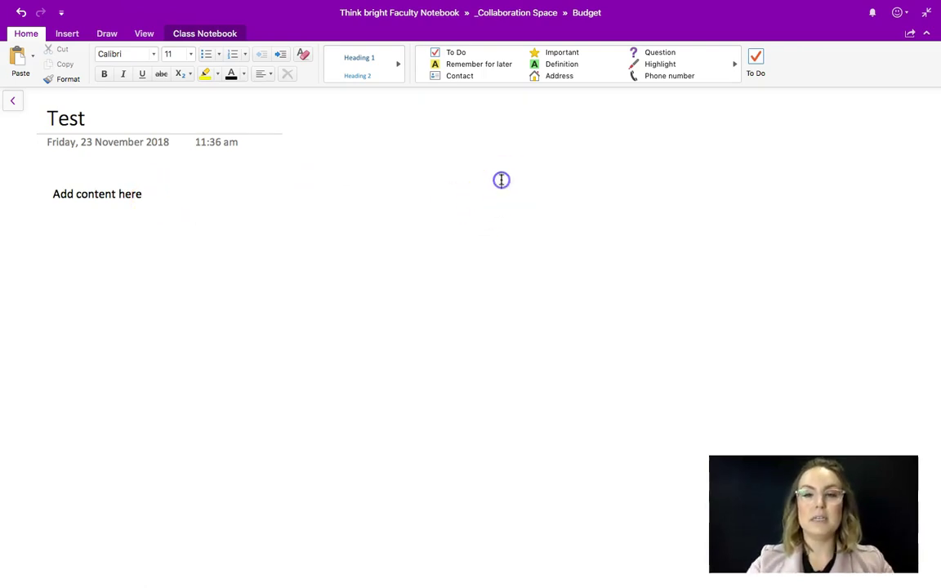
type("Typing over here")
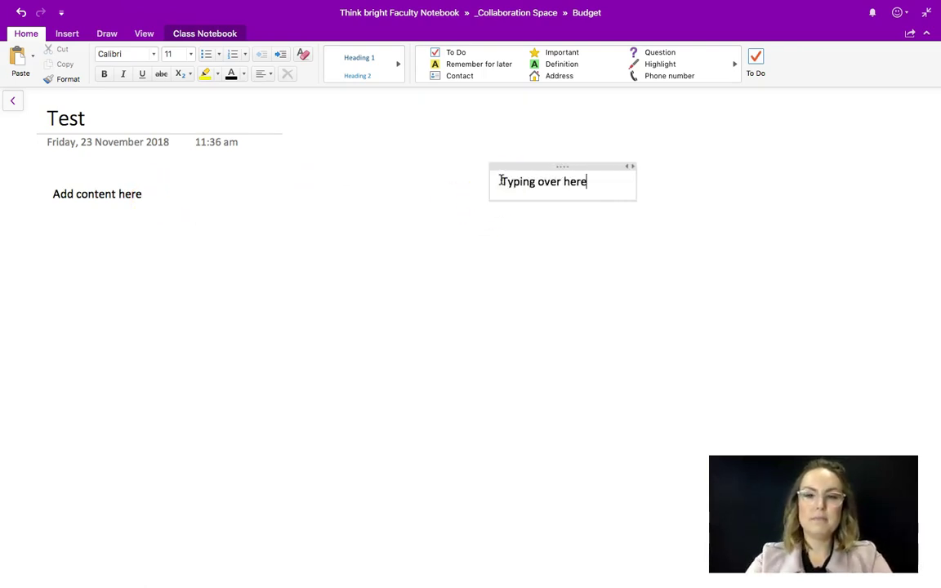
mouse_move(589, 163)
left_mouse_down()
mouse_move(347, 186)
mouse_move(580, 169)
left_mouse_up()
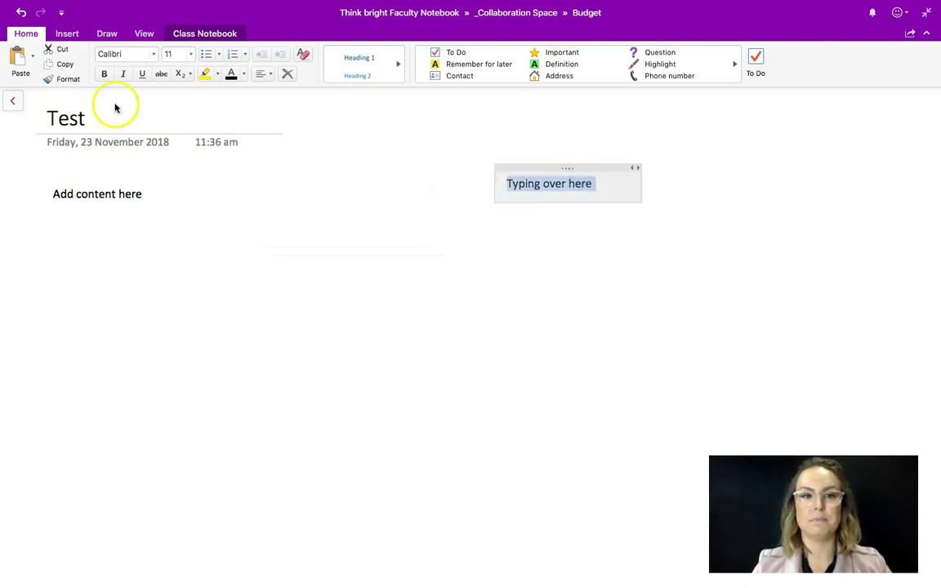
Start a new line two lines below "Add content here" and mark it with the Important tag.
left_click(141, 192)
key("Return")
key("Return")
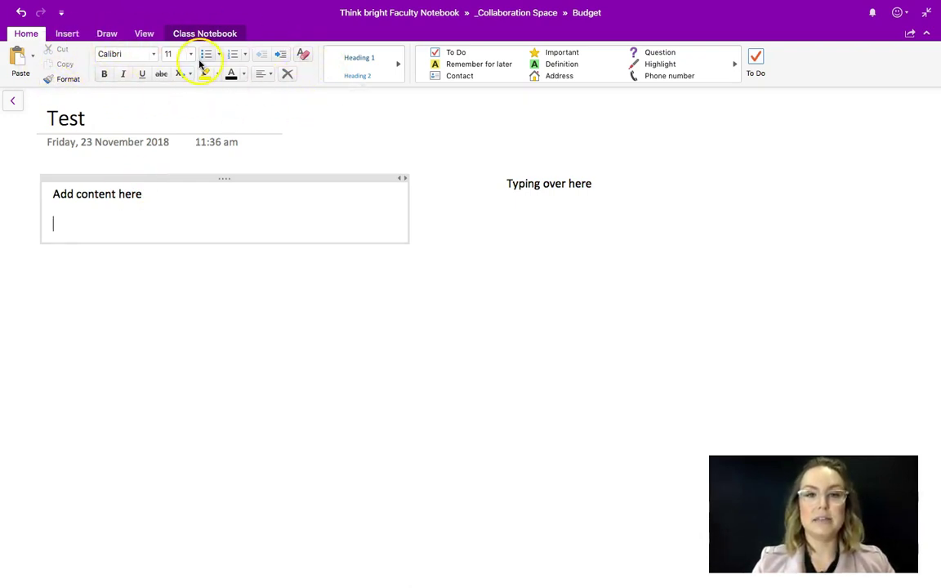
left_click(549, 54)
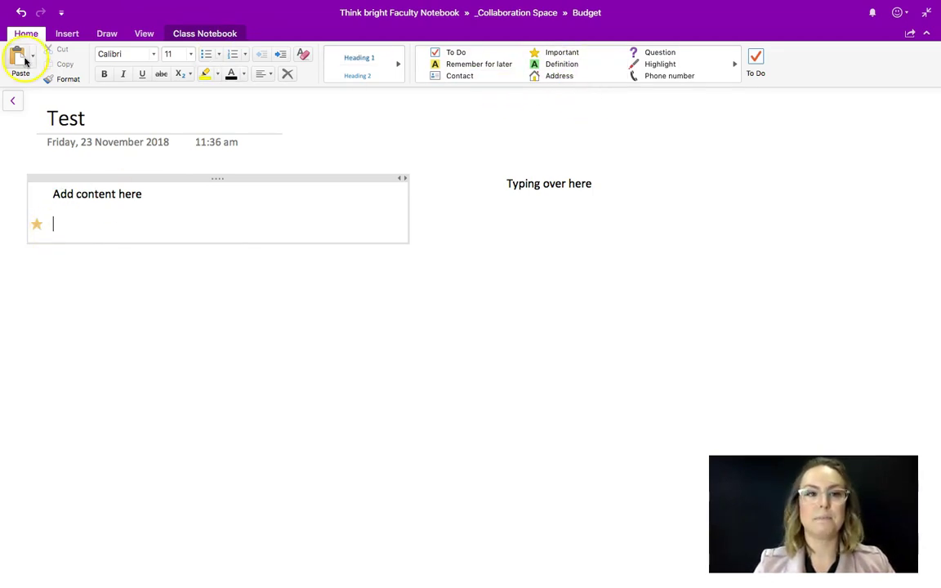
Insert a table with three rows and three columns on the starred line.
left_click(66, 35)
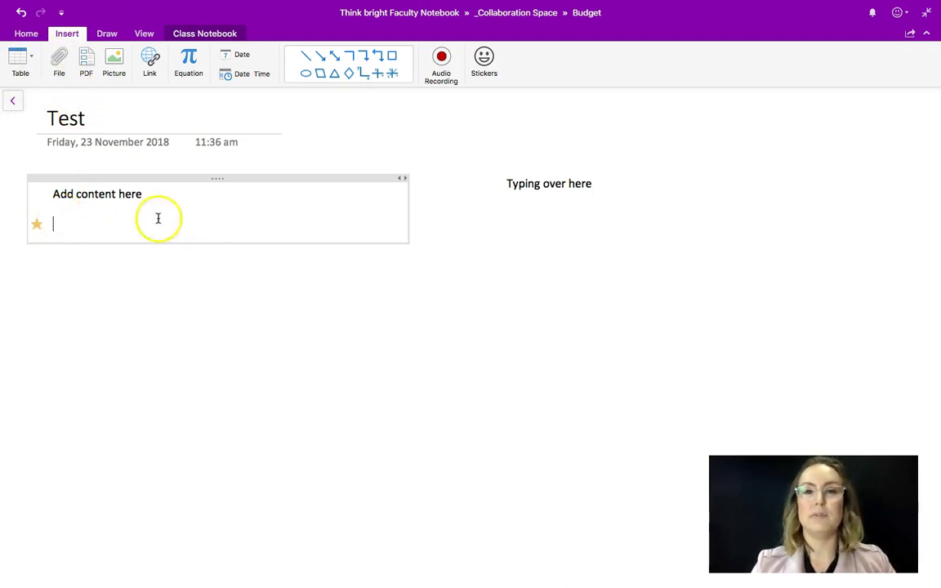
left_click(22, 57)
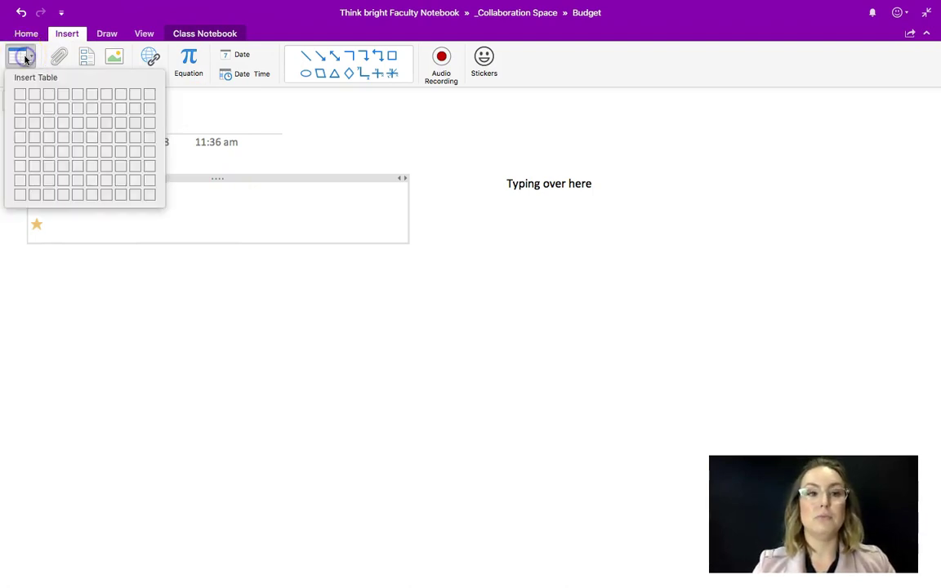
left_click(49, 120)
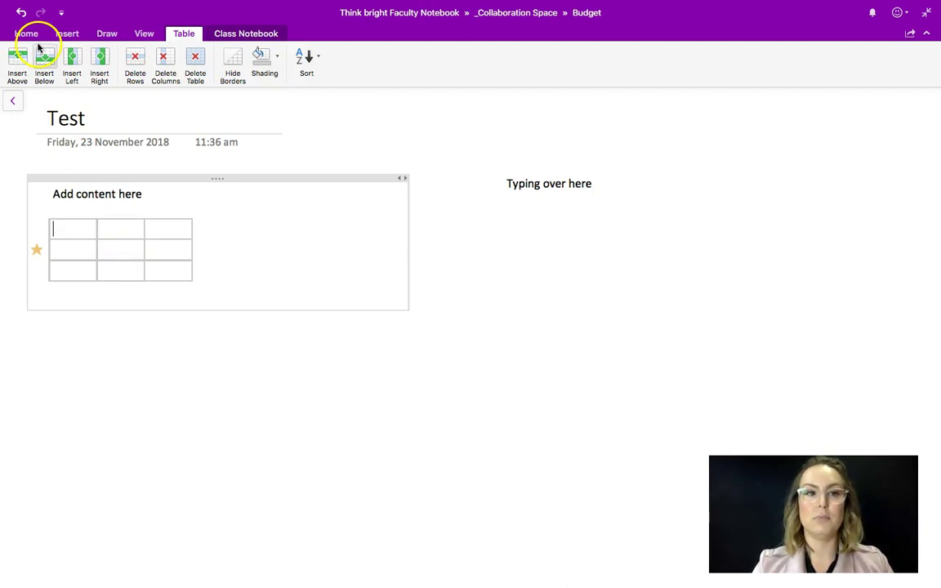
Attach the file "DECD Performance and Development Review - Conversation Tool_re copy.pdf" from the Desktop below the table.
left_click(67, 33)
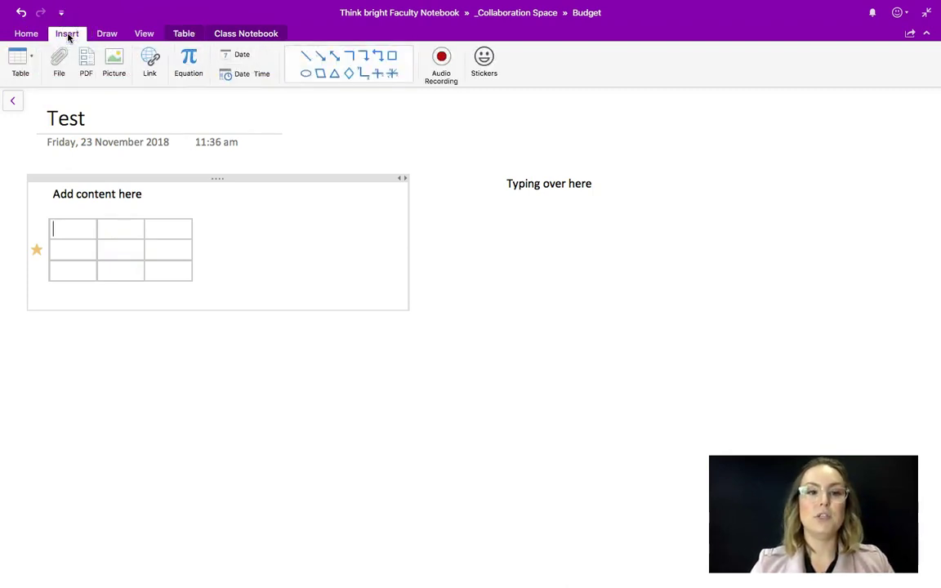
left_click(214, 257)
left_click(61, 296)
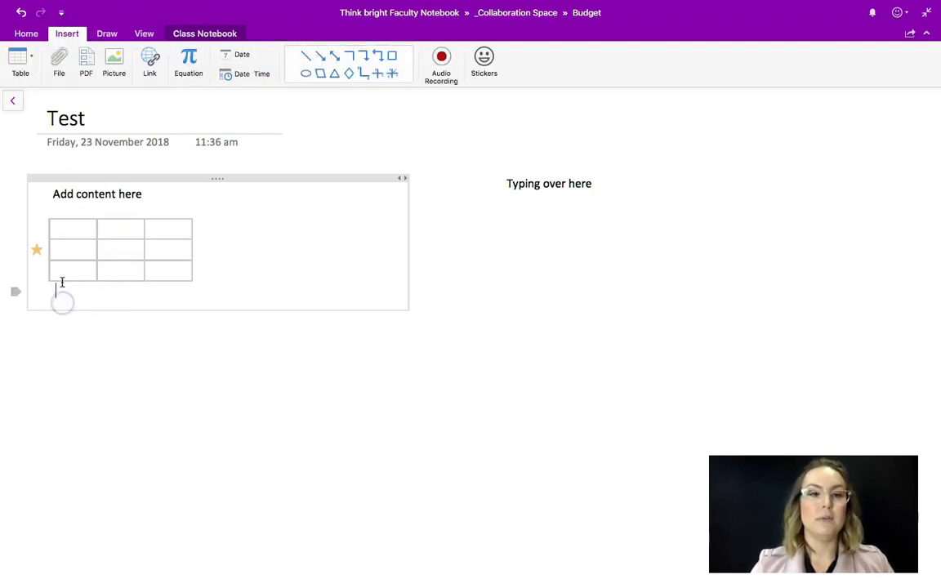
left_click(58, 60)
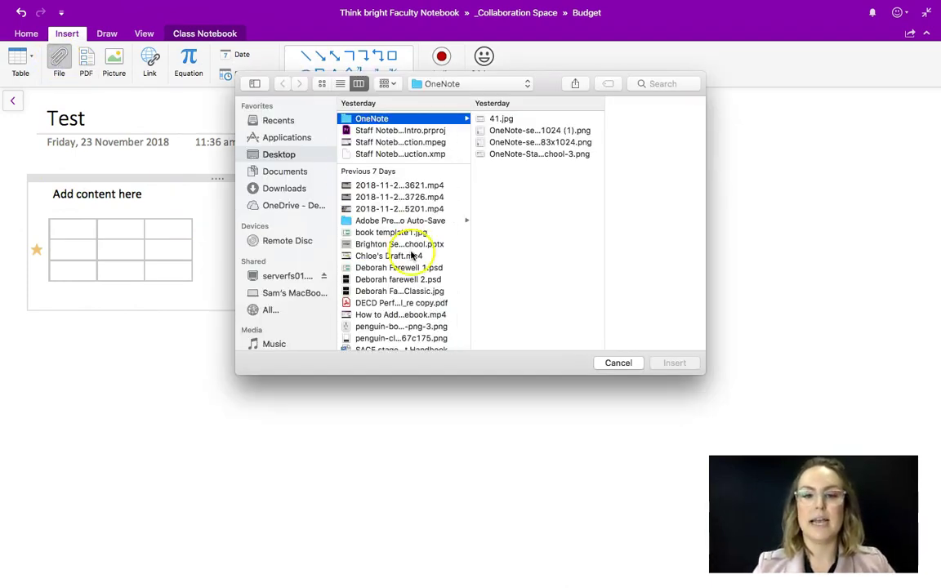
scroll(412, 256, "down", 2)
left_click(401, 276)
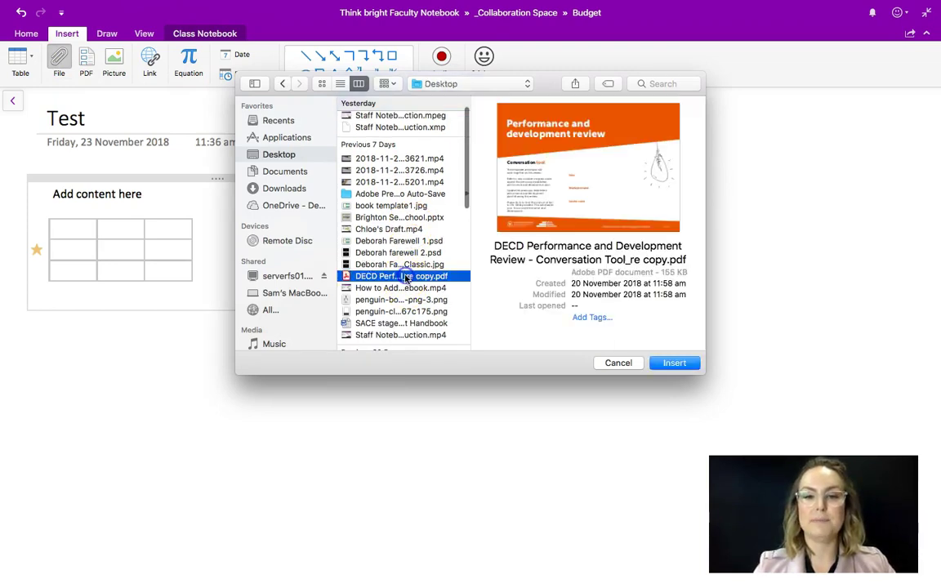
left_click(681, 362)
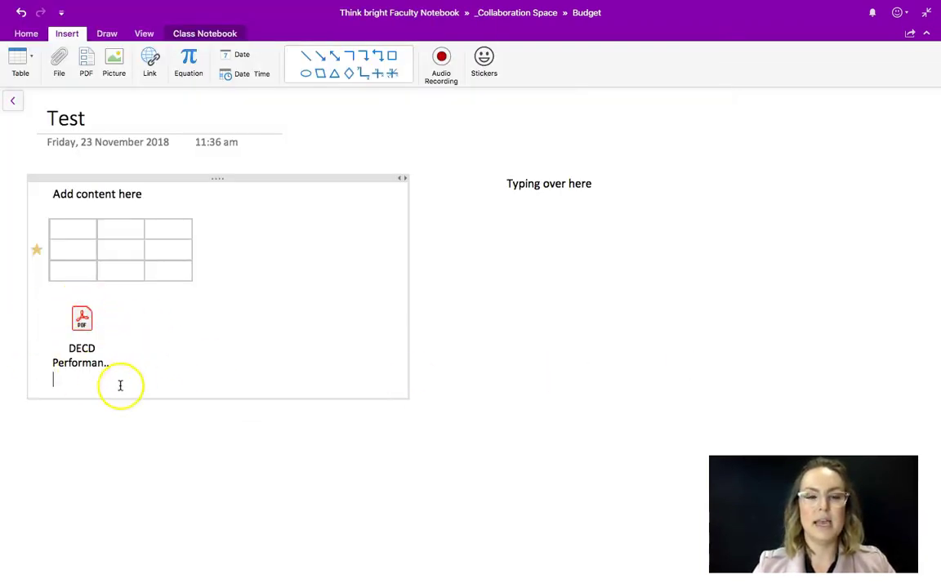
Preview the attached DECD Performance PDF and close the preview.
left_click(95, 351)
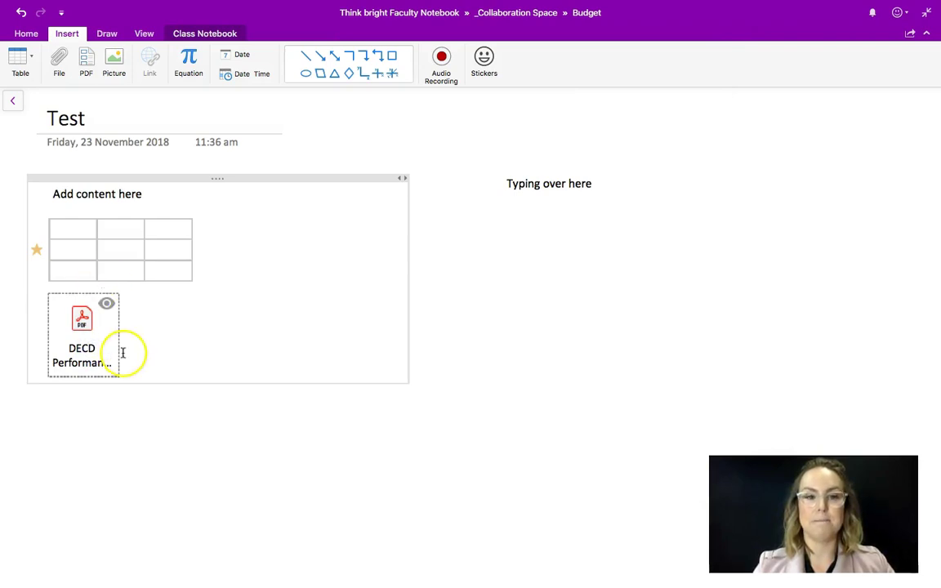
left_click(107, 306)
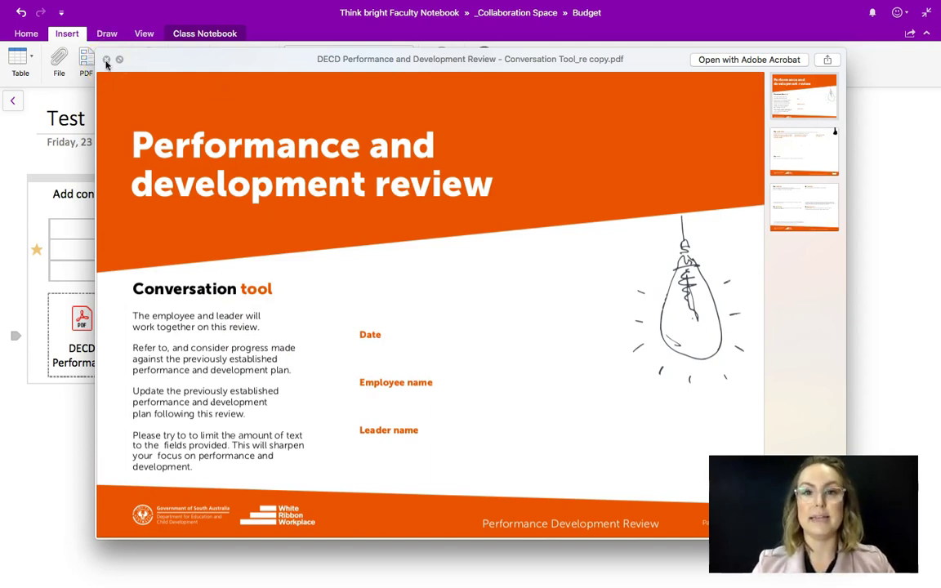
left_click(106, 61)
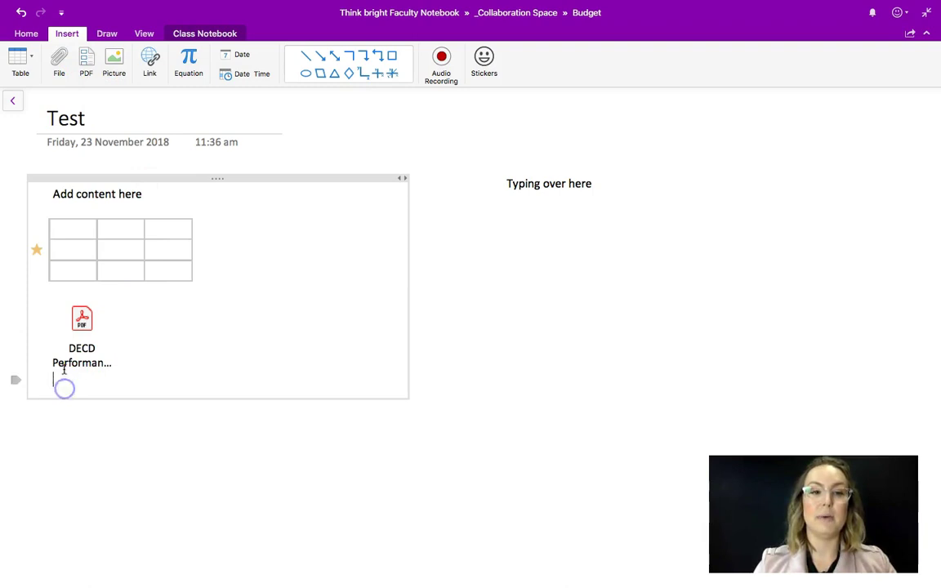
Insert the DECD Performance and Development Review PDF as a page printout below the attachment and look over its pages.
left_click(87, 68)
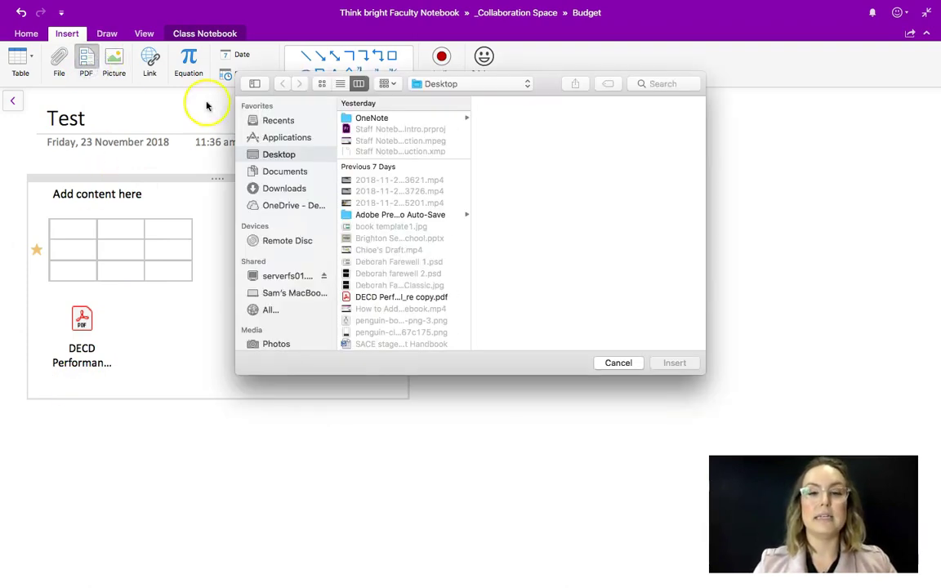
scroll(378, 255, "down", 2)
left_click(382, 281)
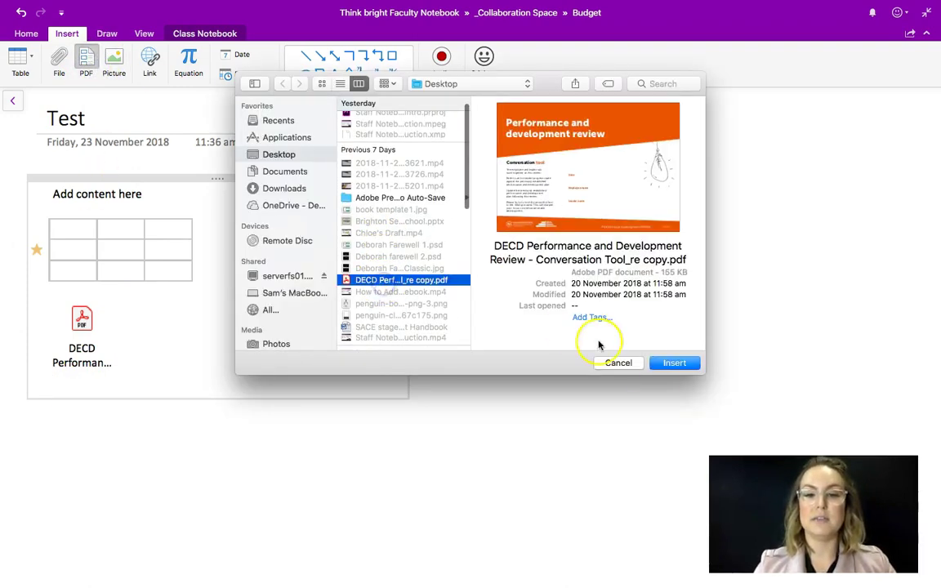
left_click(671, 362)
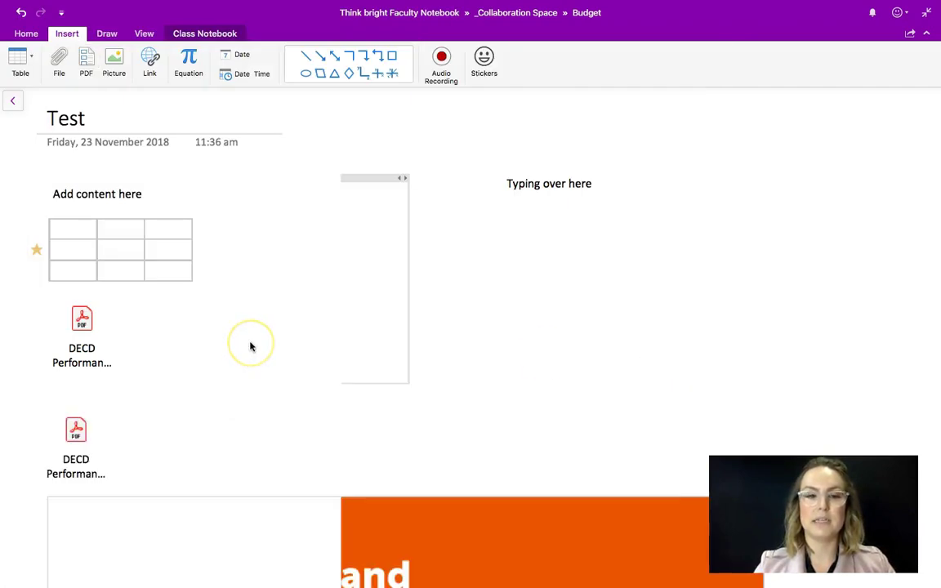
scroll(251, 346, "up", 20)
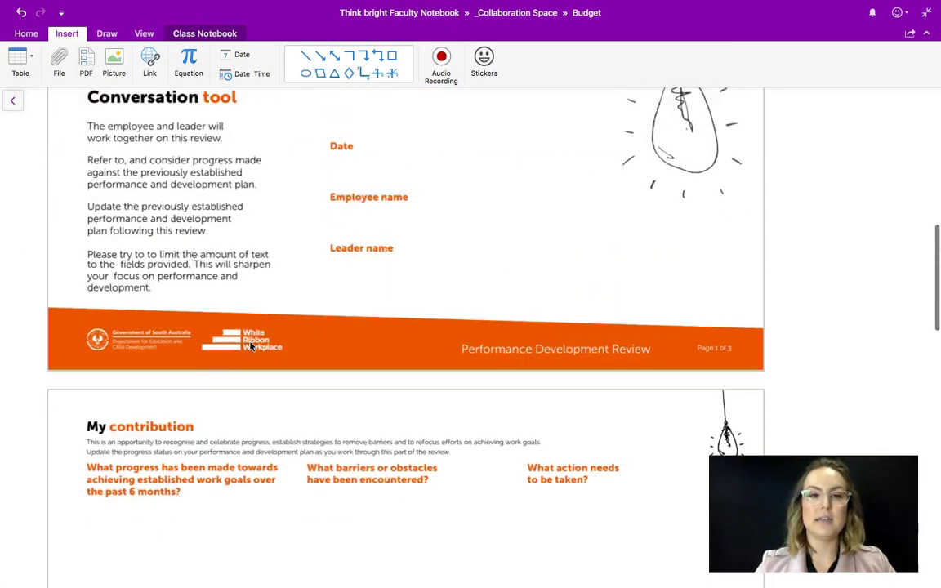
scroll(251, 347, "right", 1)
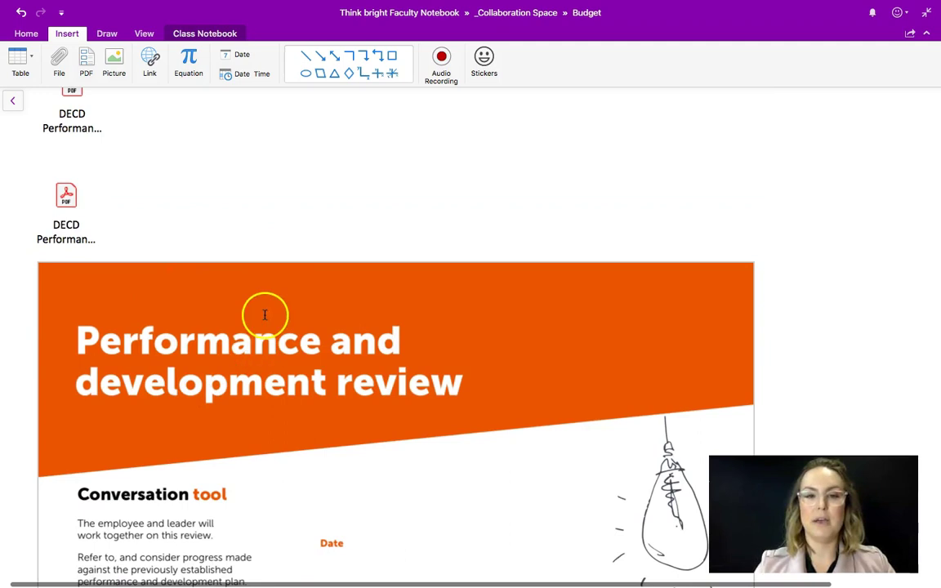
Remove the Performance and Development Review printout and its extra file icon, keeping the first attachment below the table.
scroll(159, 248, "up", 3)
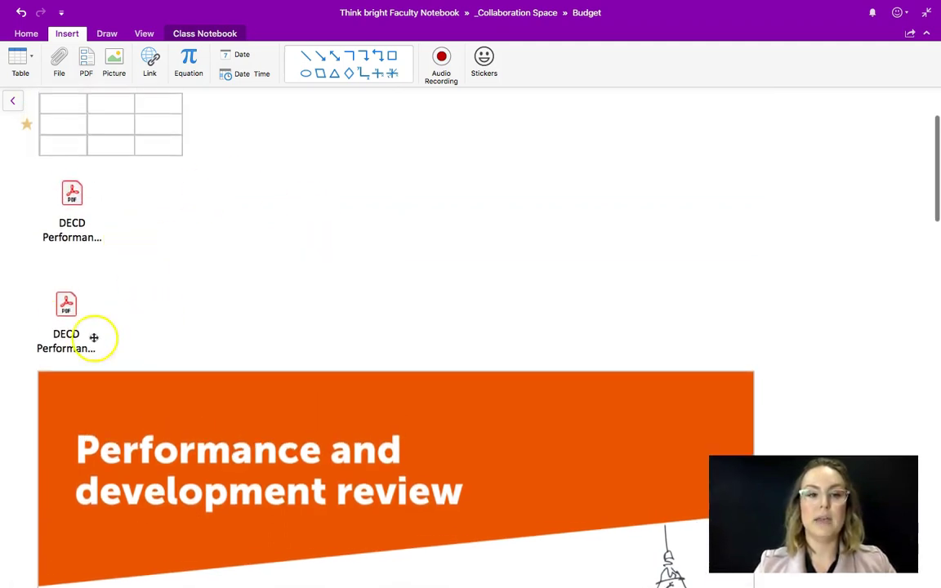
left_click(71, 303)
mouse_move(86, 298)
left_mouse_down()
mouse_move(92, 287)
mouse_move(93, 315)
mouse_move(63, 304)
mouse_move(91, 177)
left_mouse_up()
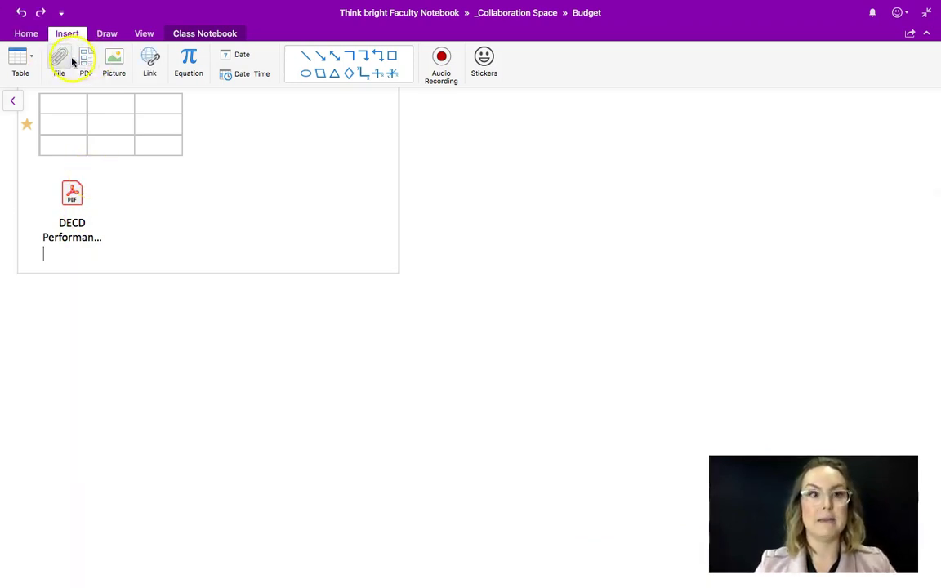
Insert the picture 41.jpg from the Desktop's OneNote folder below the attachment and shrink it to about three quarters of its size.
left_click(115, 64)
left_click(366, 118)
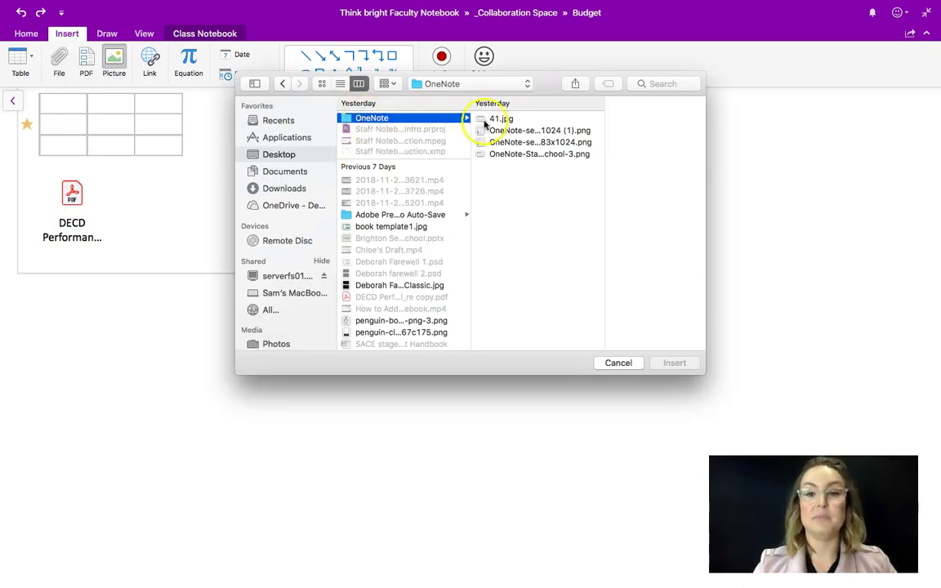
left_click(497, 123)
double_click(487, 122)
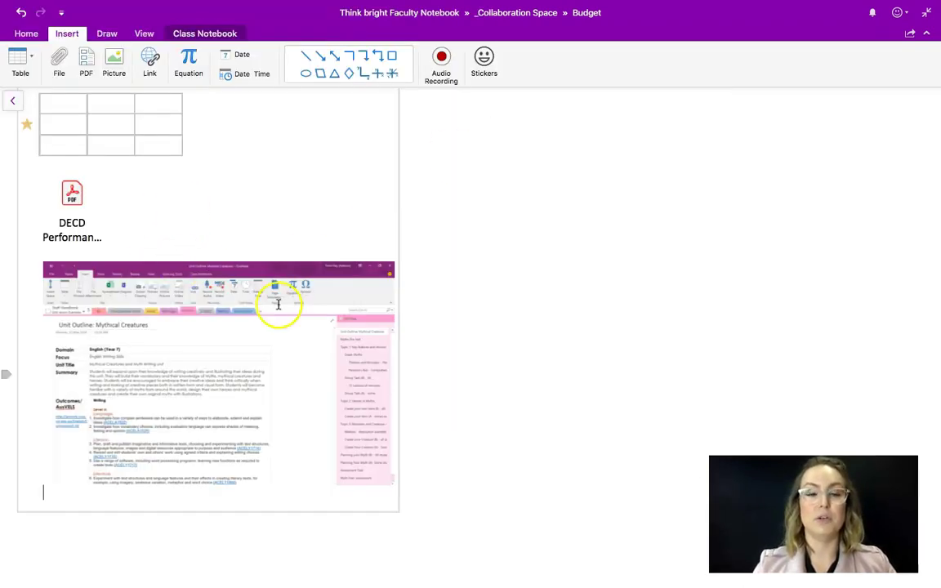
left_click(275, 304)
left_click_drag(399, 488, 297, 431)
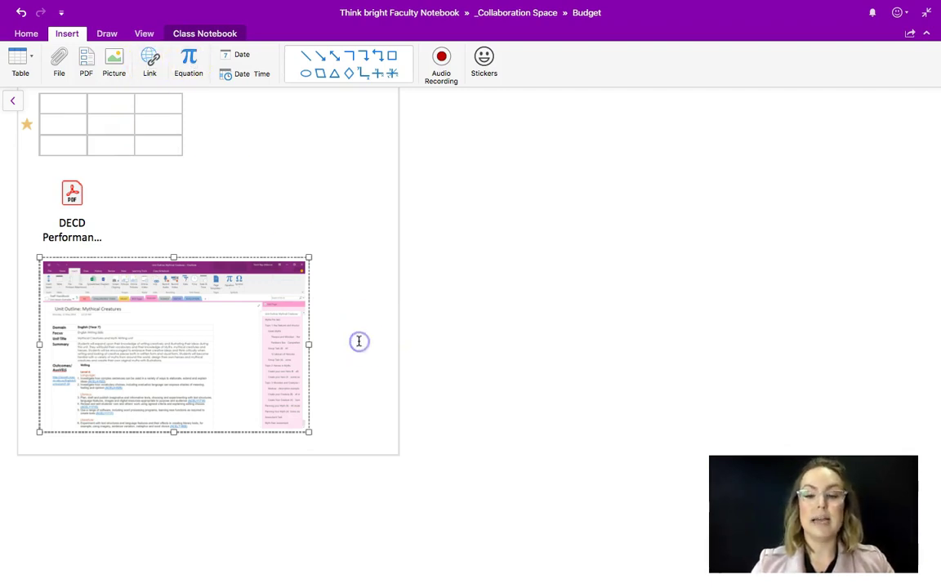
left_click(79, 446)
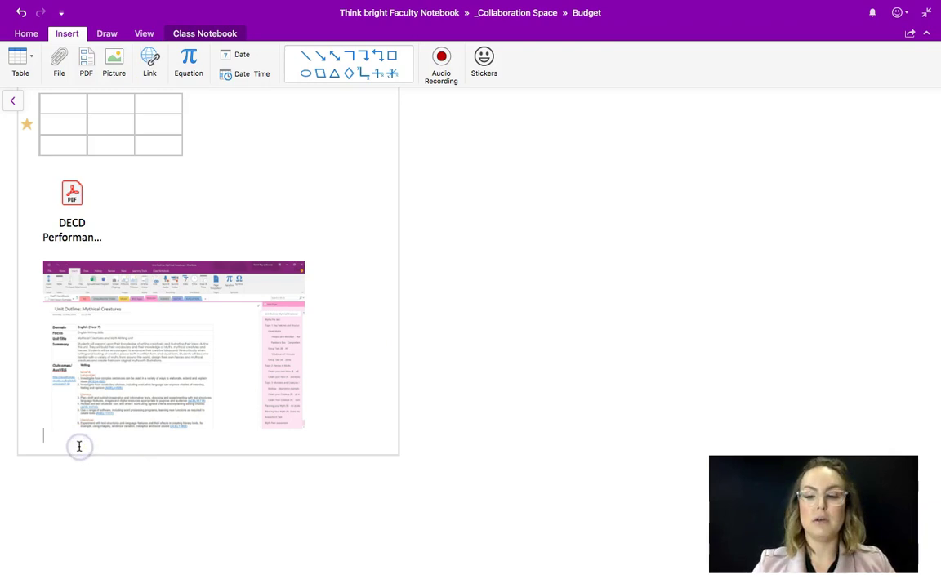
key("Return")
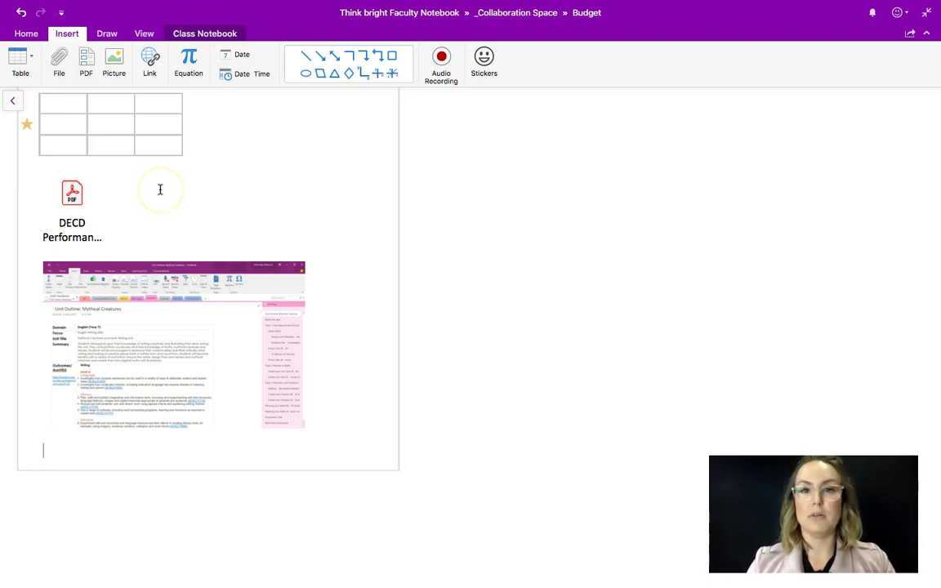
type("https://youtu.be/H0MW4QUyyDM")
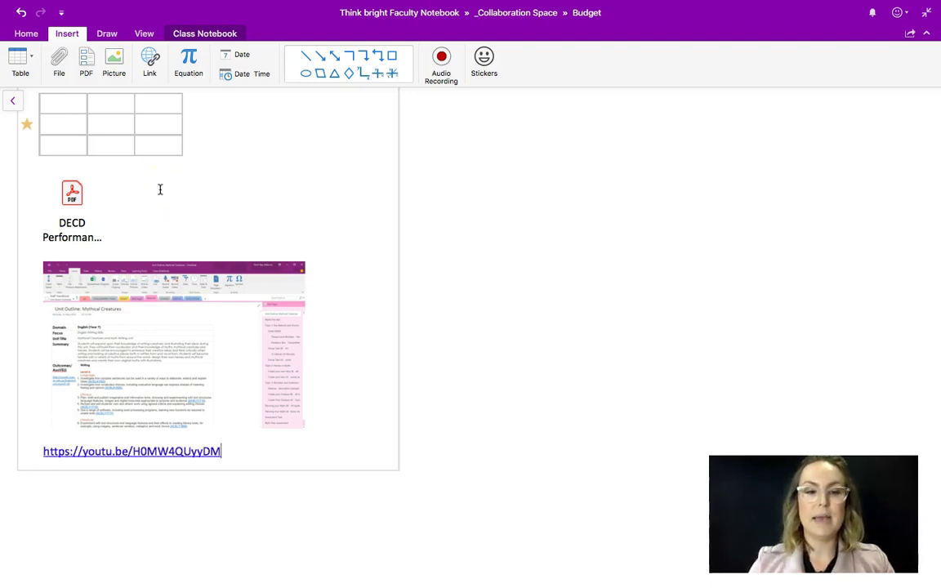
scroll(238, 452, "down", 5)
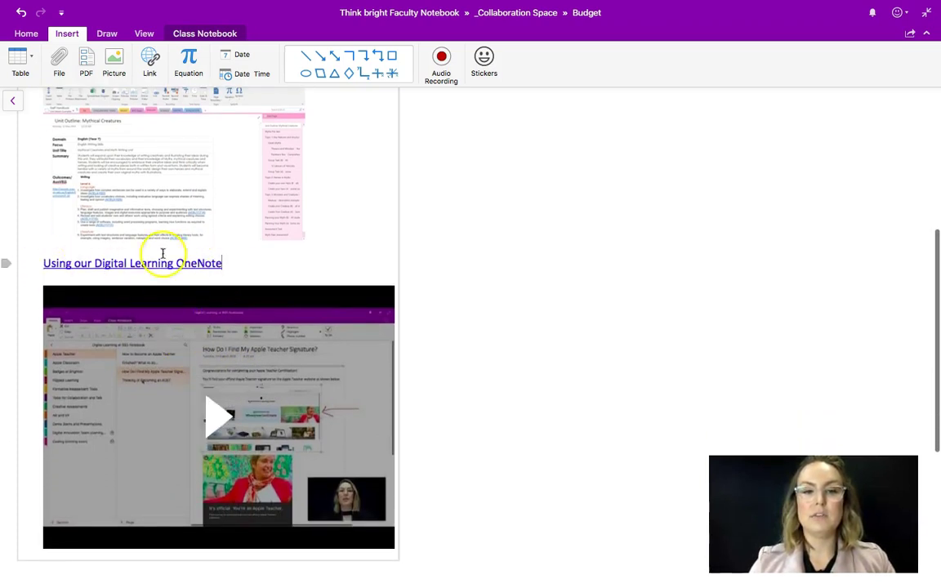
Play the embedded "Using our Digital Learning OneNote" video briefly and pause it.
scroll(271, 258, "down", 2)
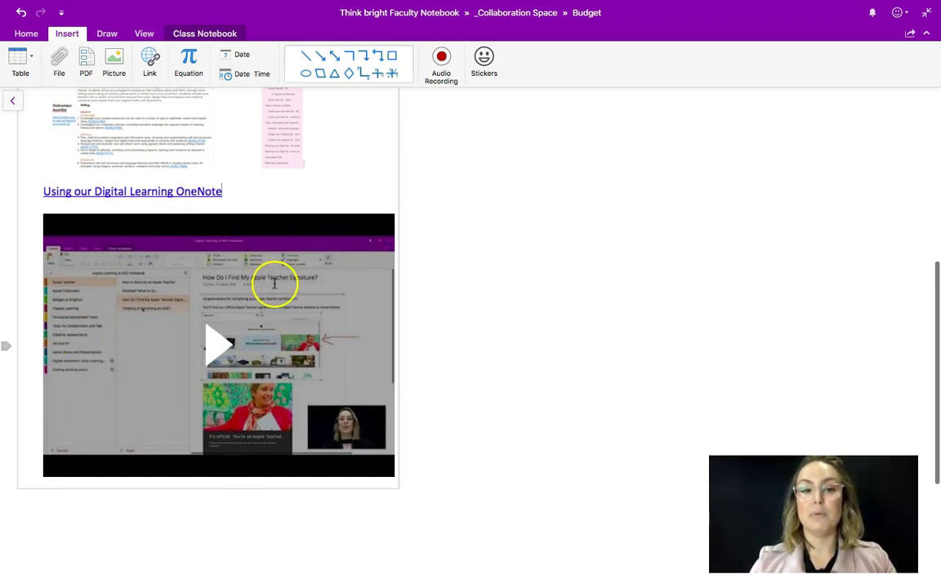
left_click(223, 335)
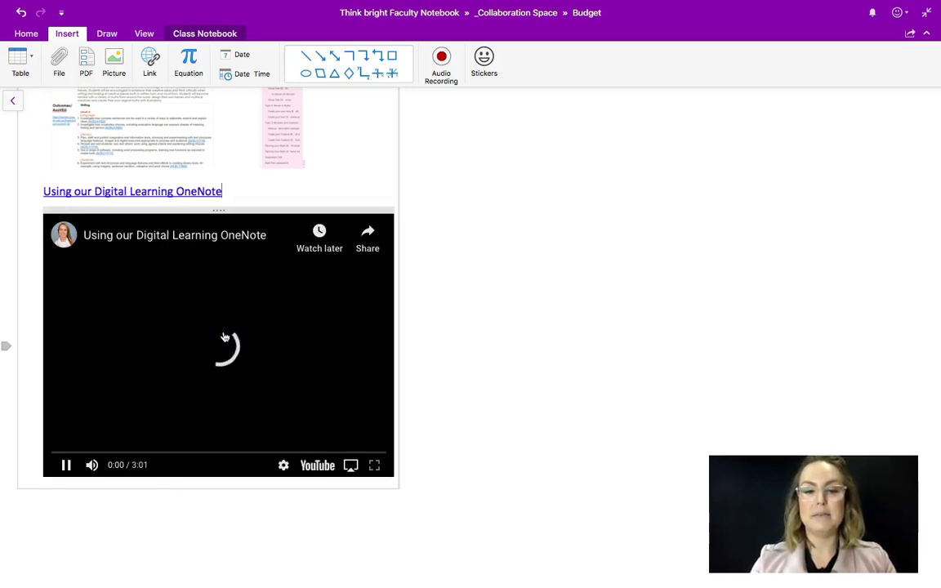
left_click(68, 465)
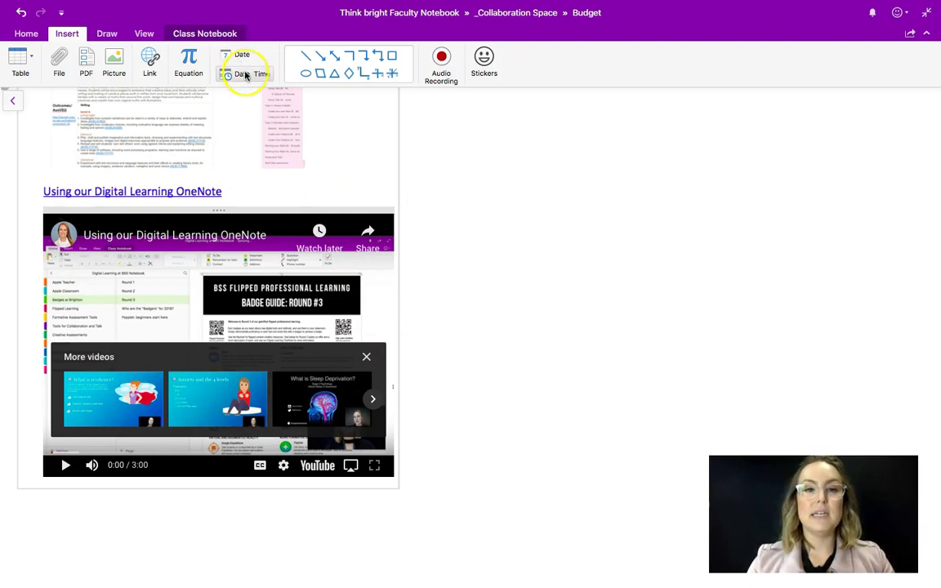
Insert the current date without the time on the line below the embedded video.
left_click(412, 309)
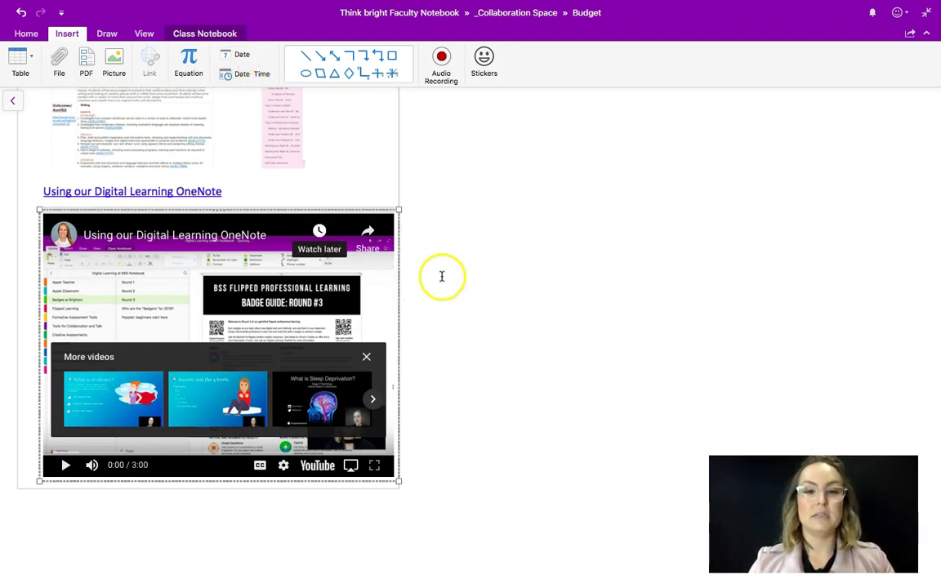
left_click(51, 497)
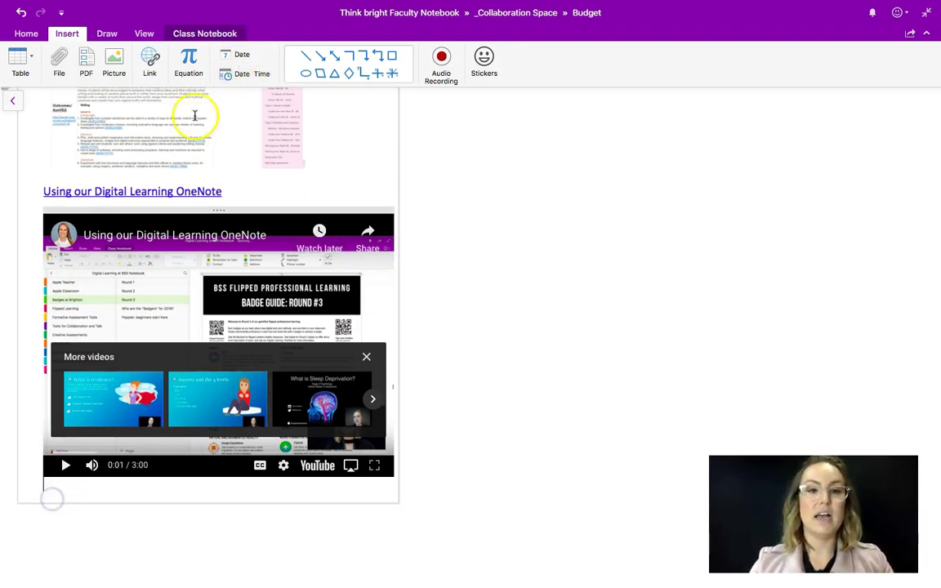
left_click(236, 55)
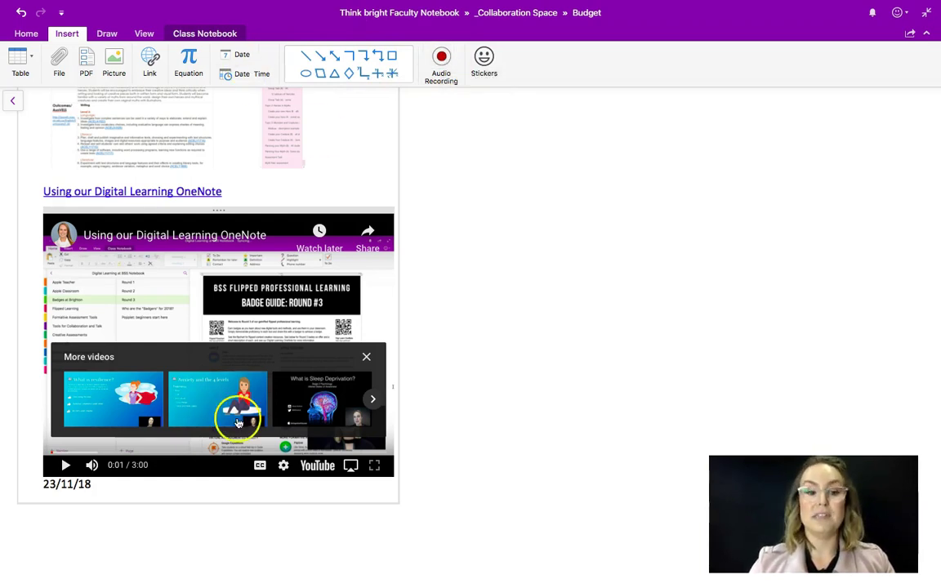
scroll(90, 521, "down", 1)
scroll(90, 521, "down", 2)
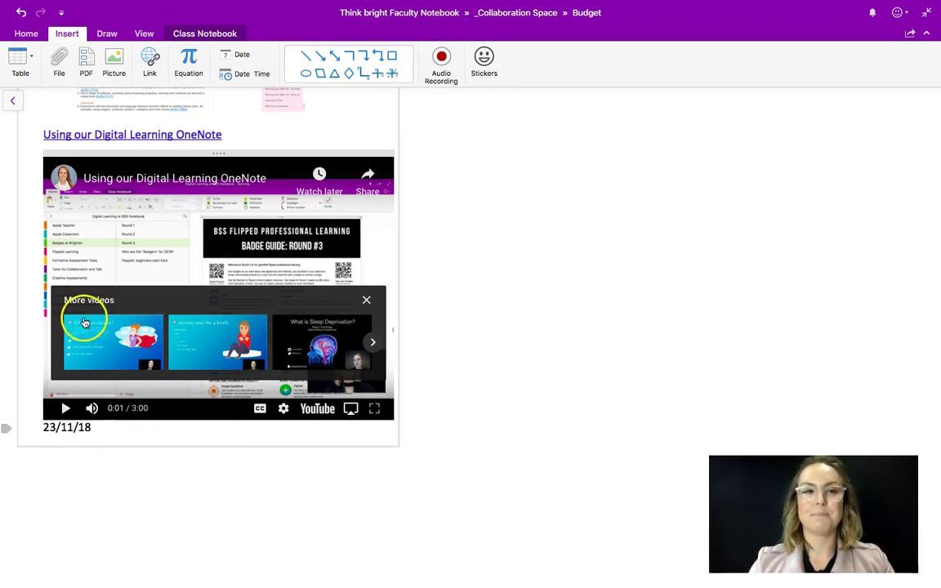
Draw a blue 0.5 mm pen arrow from "Add content here" to "Typing over here" at the beginning of the page.
left_click(107, 34)
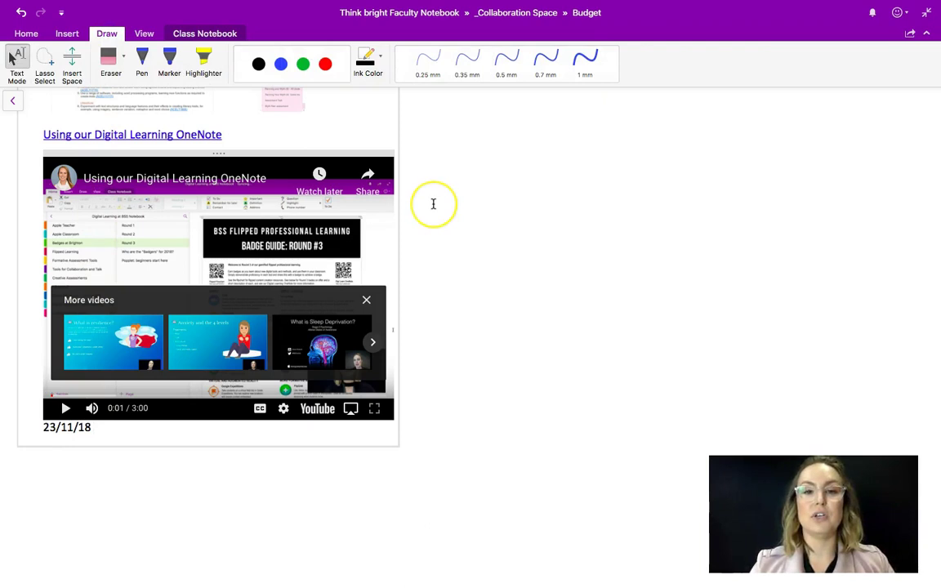
scroll(433, 204, "up", 10)
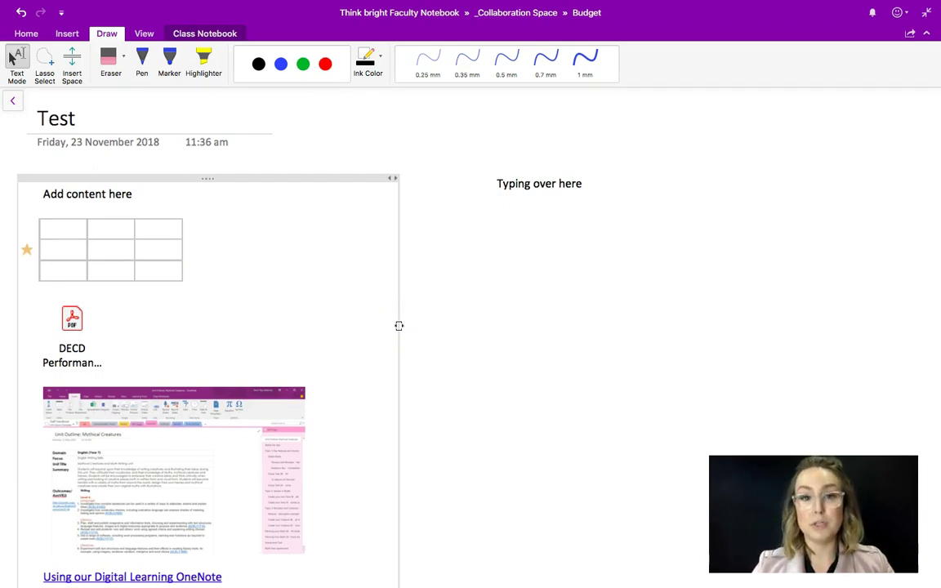
left_click(143, 61)
left_click_drag(155, 191, 454, 169)
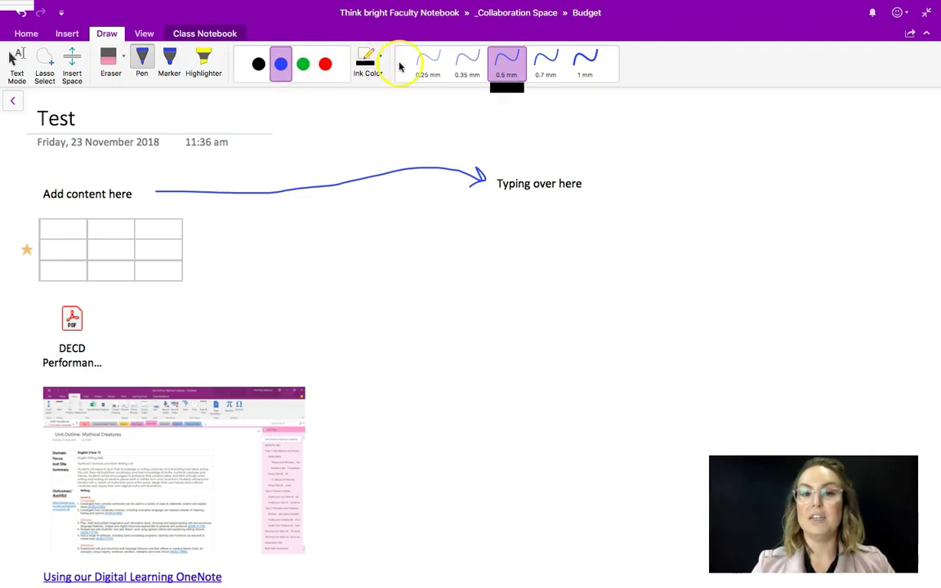
Draw a red 1 mm pen arrow from the table towards "Typing over here" and return to text mode beside the table.
left_click(325, 63)
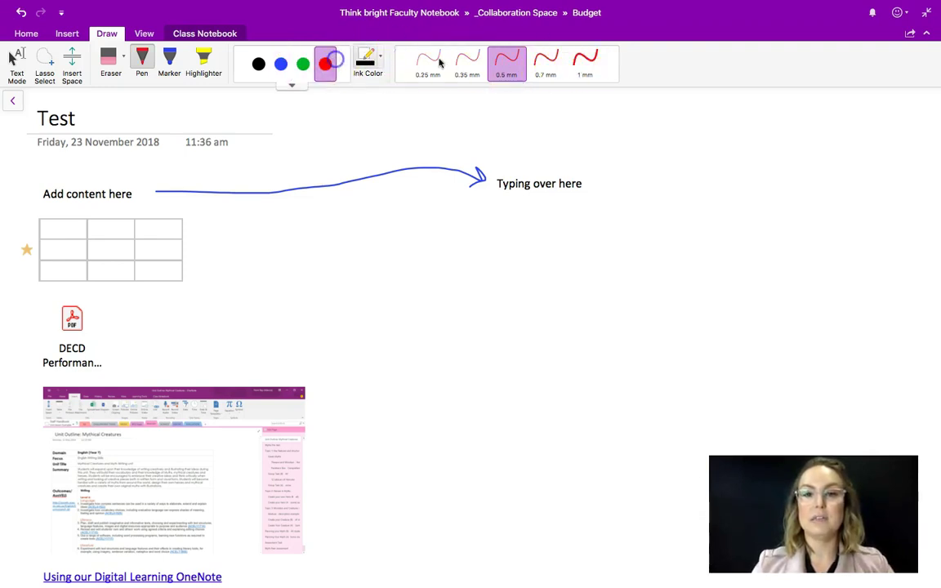
left_click(585, 61)
mouse_move(199, 242)
left_mouse_down()
mouse_move(346, 237)
mouse_move(448, 195)
left_mouse_up()
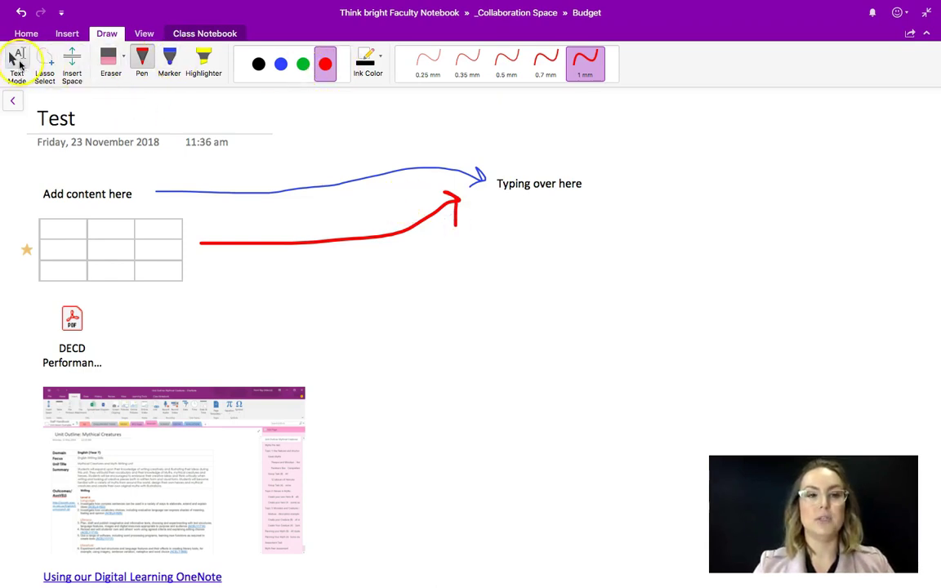
left_click(17, 61)
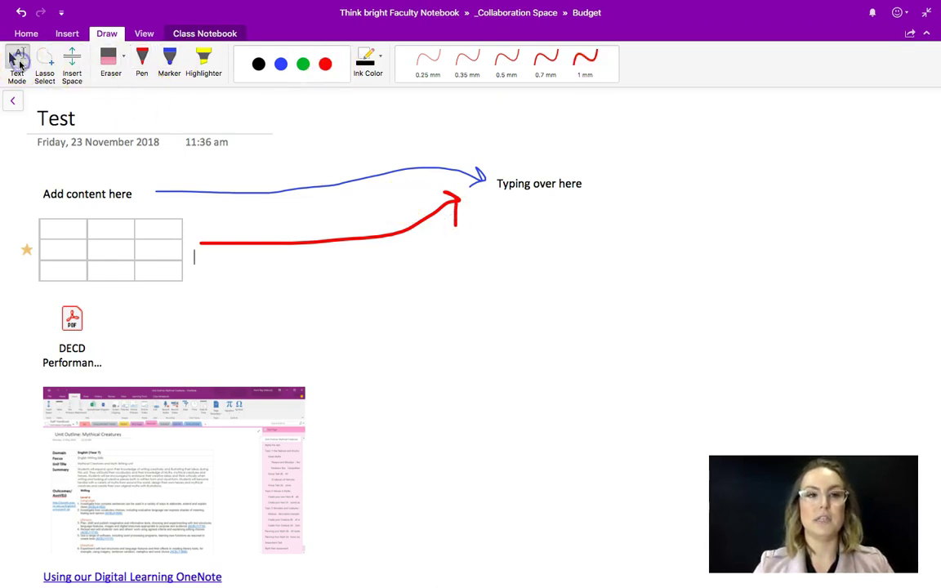
left_click(196, 258)
Bring up the viewing options and show the notebook, section and page lists beside the Test page.
left_click(144, 33)
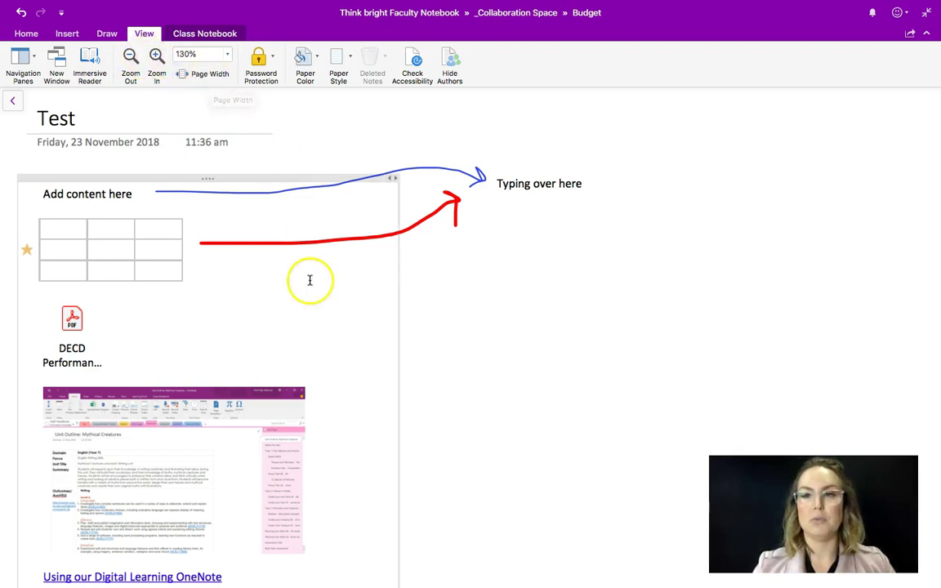
left_click(13, 103)
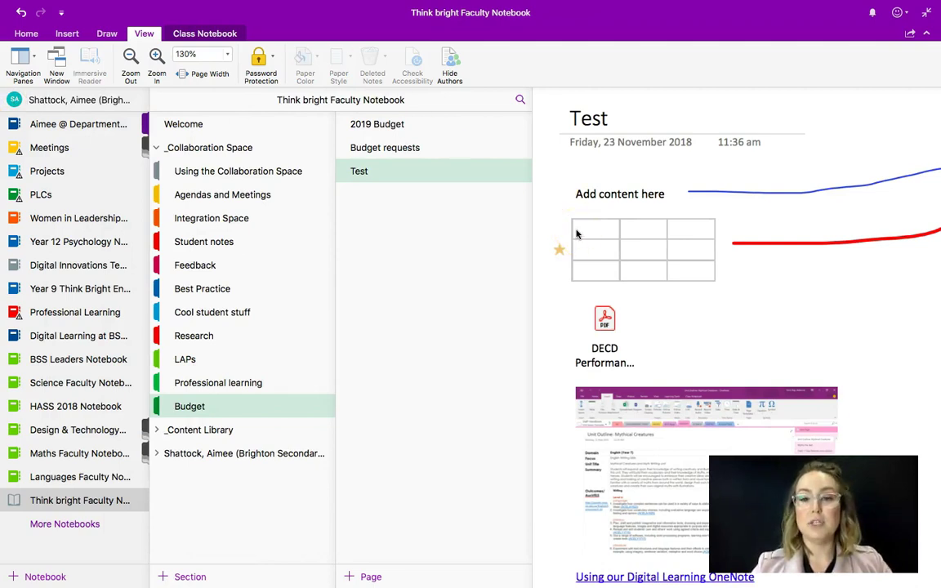